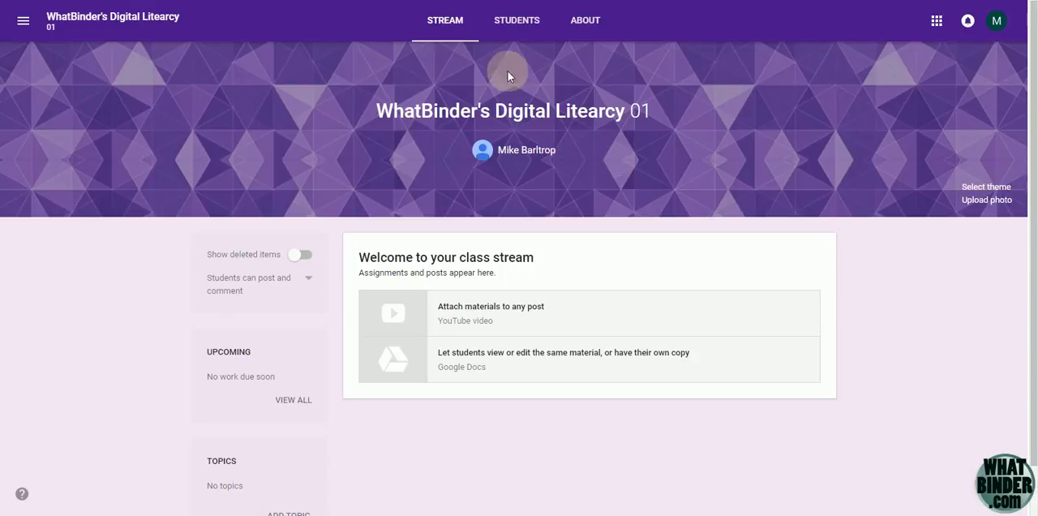
# Correct the class name to "WhatBinder's Digital Literacy" in the class list and save it
pyautogui.click(24, 25)
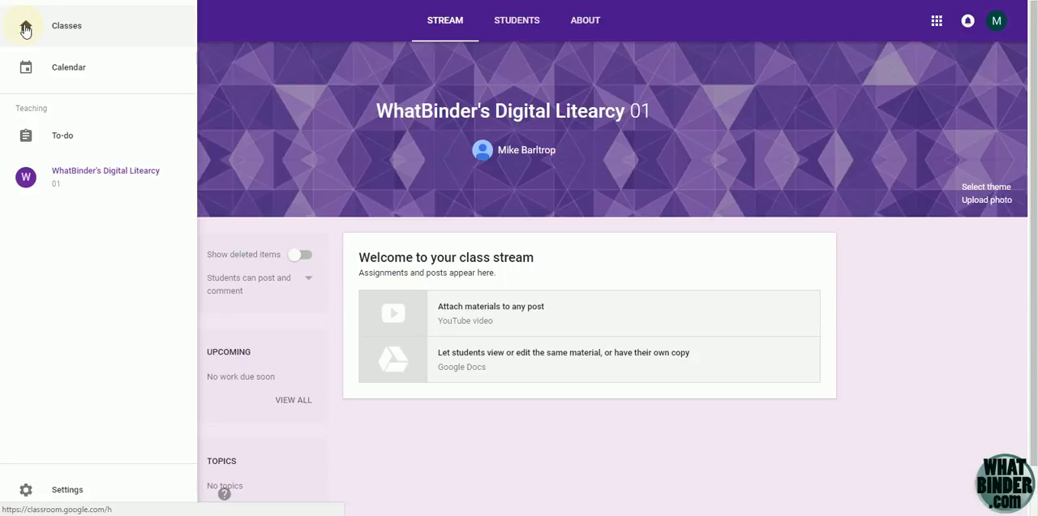
pyautogui.click(78, 29)
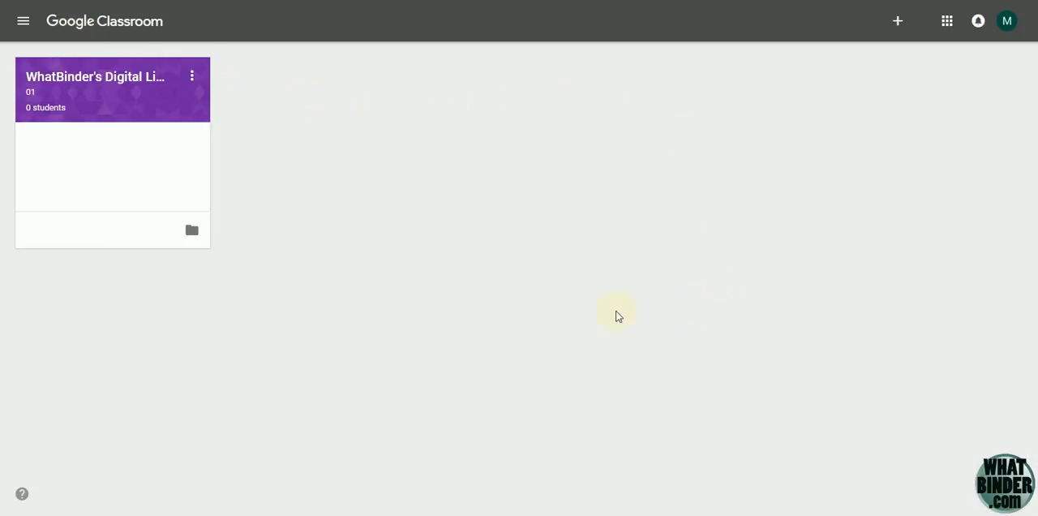
pyautogui.click(195, 79)
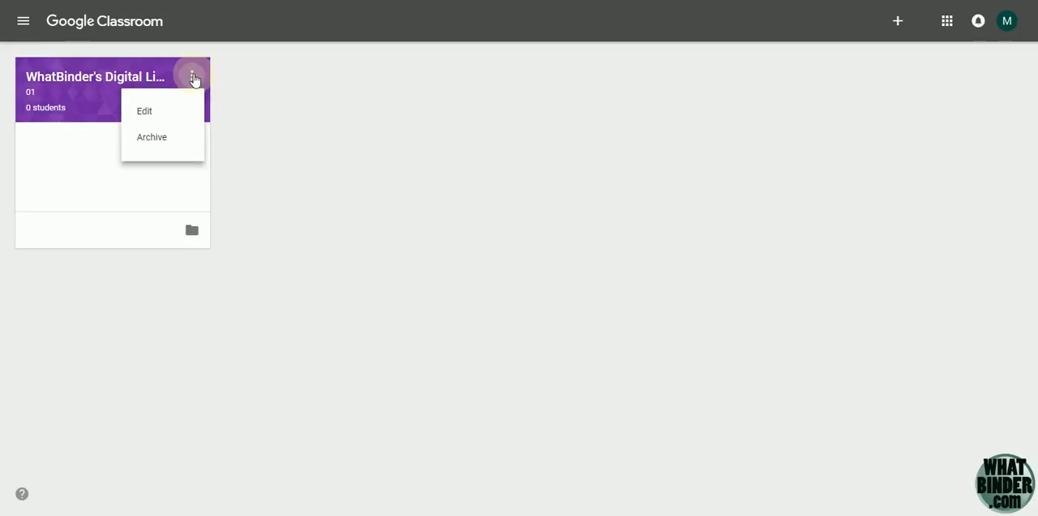
pyautogui.click(146, 121)
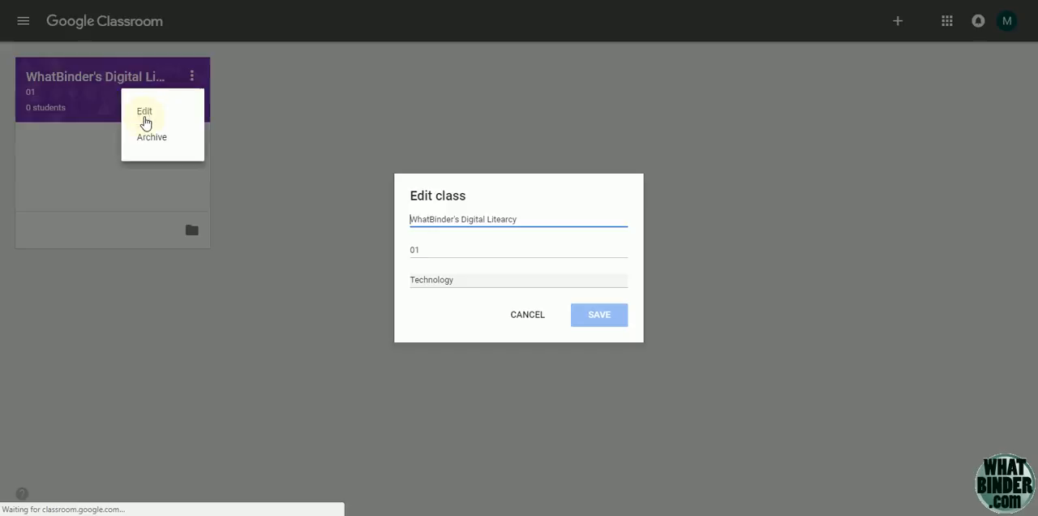
pyautogui.rightClick(501, 220)
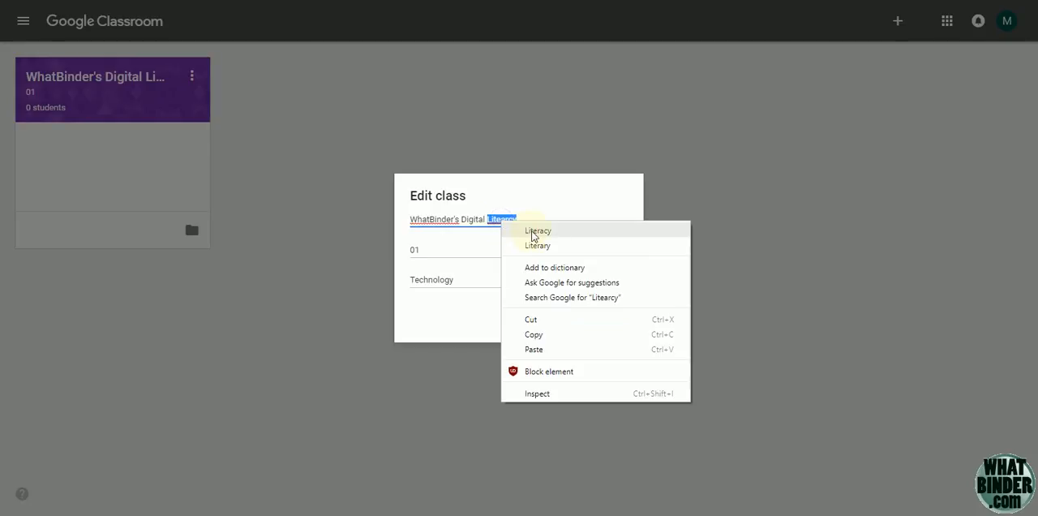
pyautogui.click(535, 231)
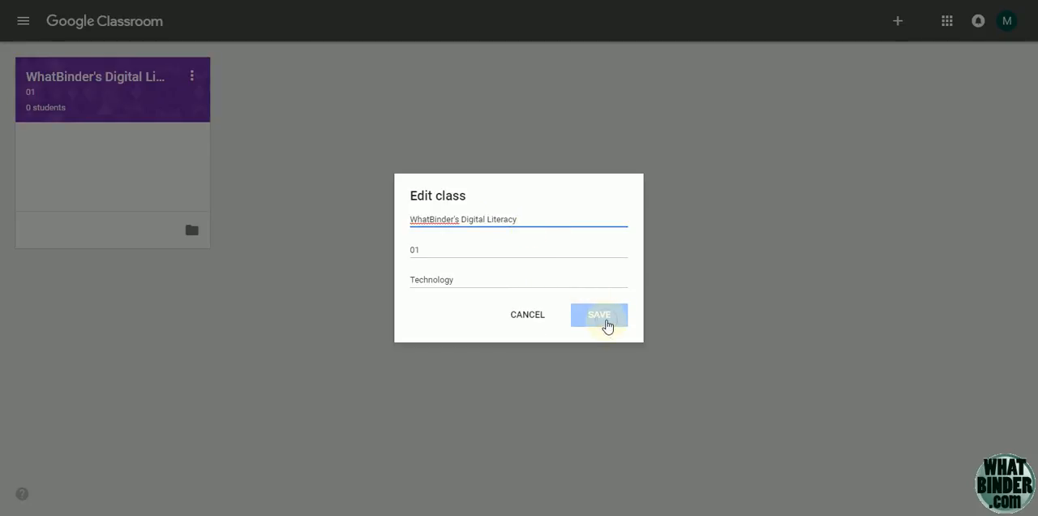
pyautogui.click(572, 282)
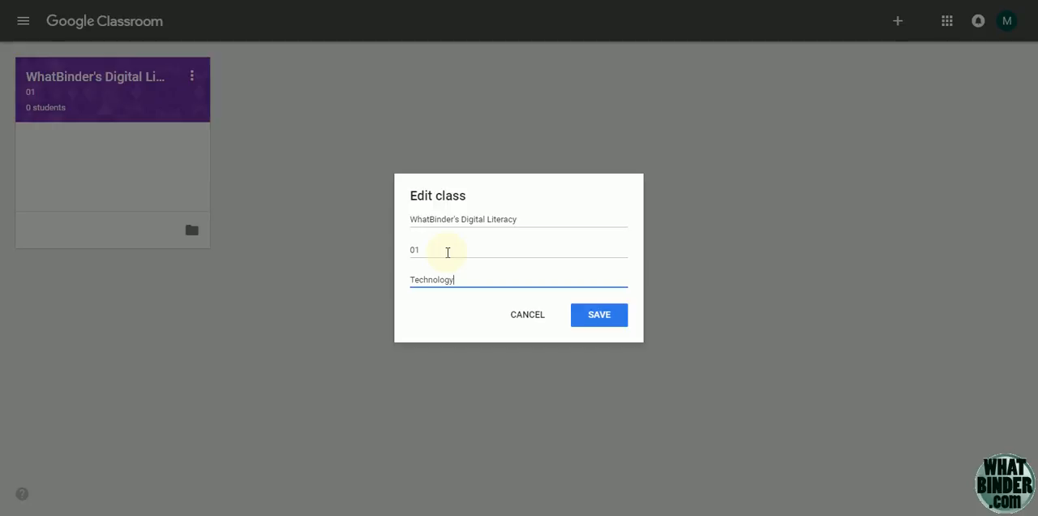
pyautogui.click(599, 317)
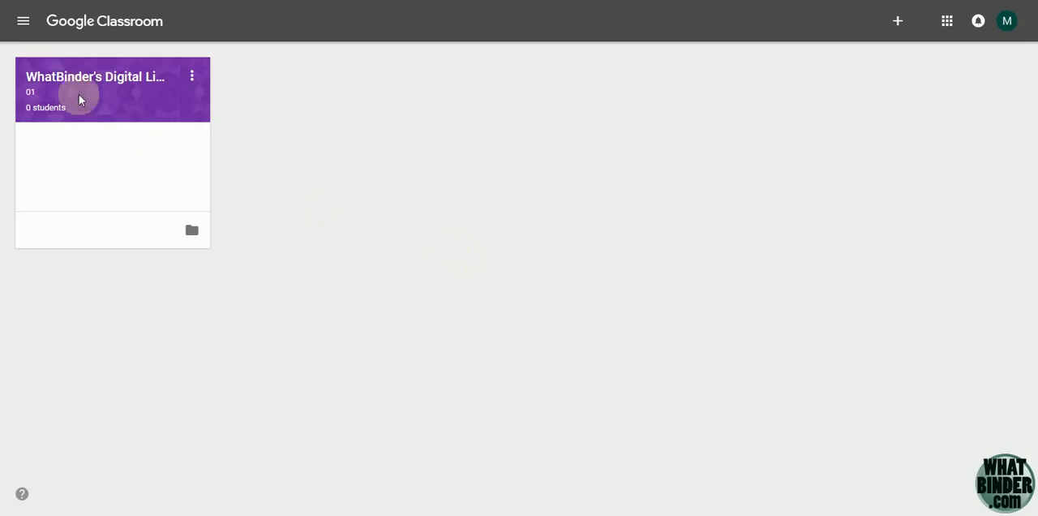
# In the class's About details, enter the description "Here you'll find tutorials for using Digital Tools."
pyautogui.click(99, 81)
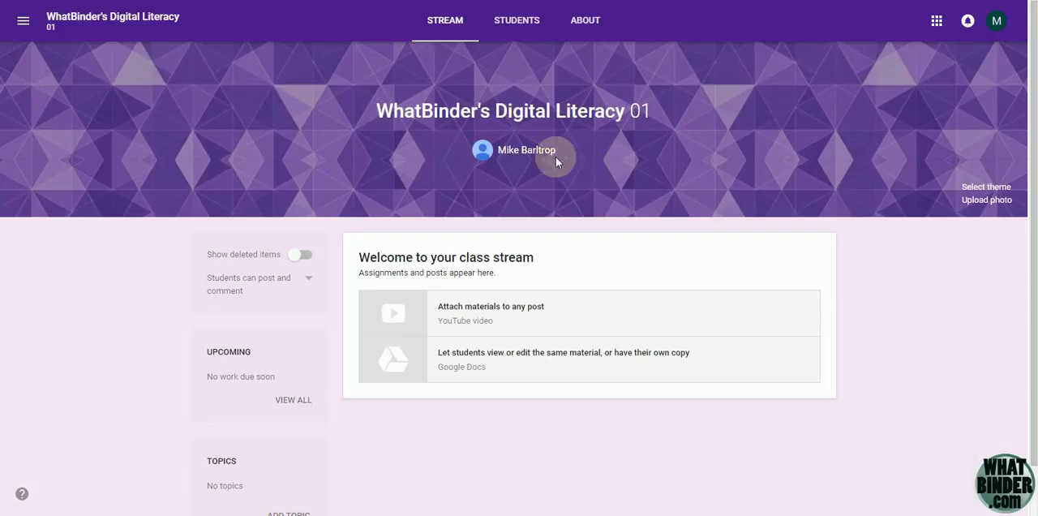
pyautogui.click(587, 20)
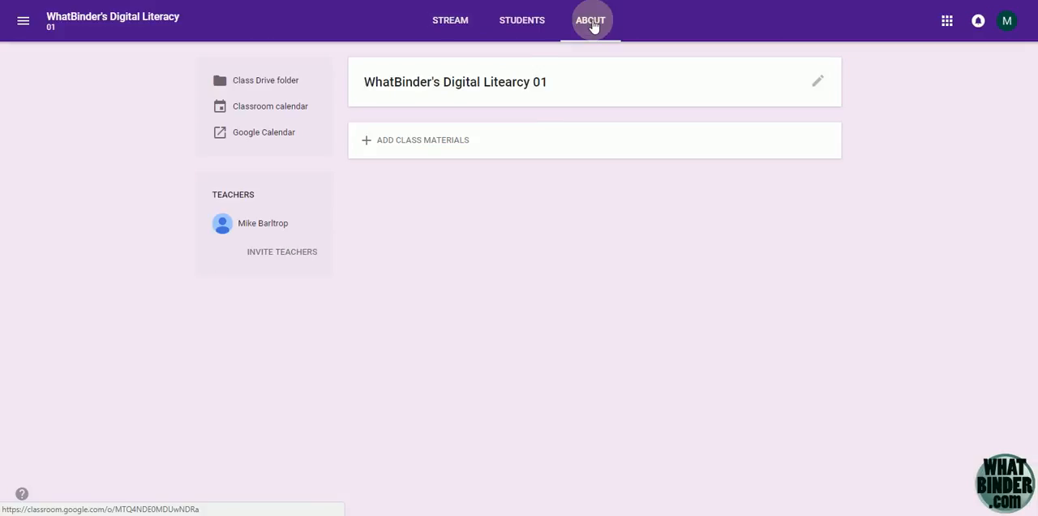
pyautogui.click(818, 86)
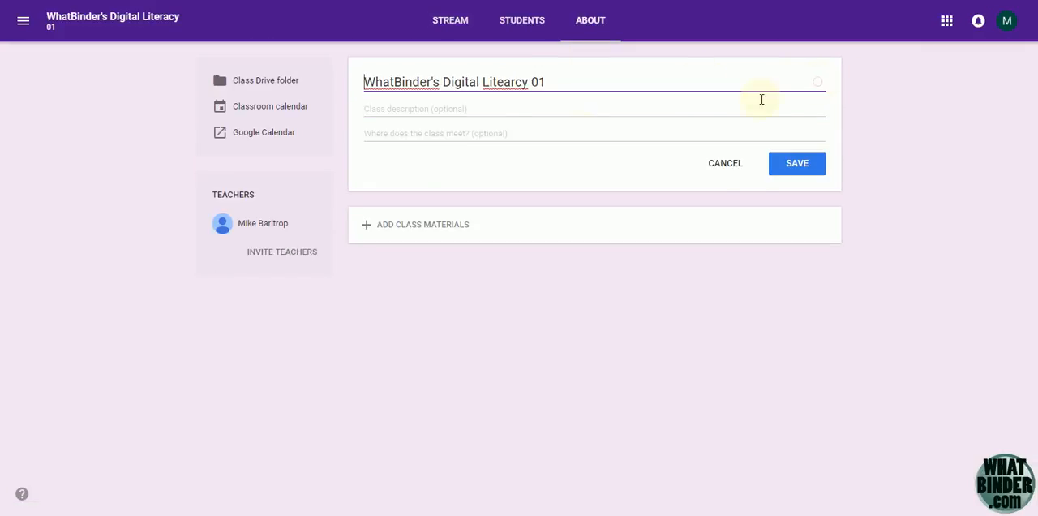
pyautogui.click(389, 111)
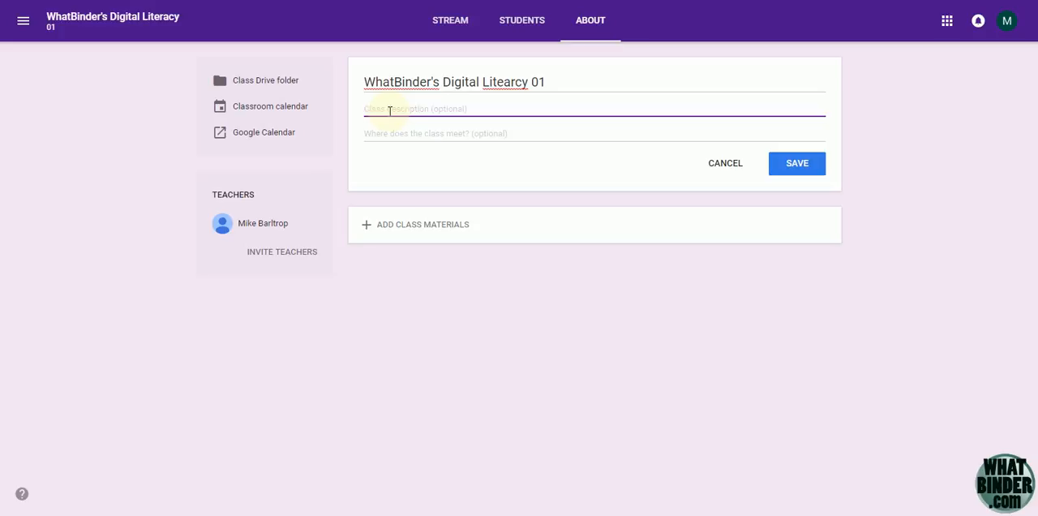
pyautogui.write("Here you'll find tutorials for using Digital Tools.")
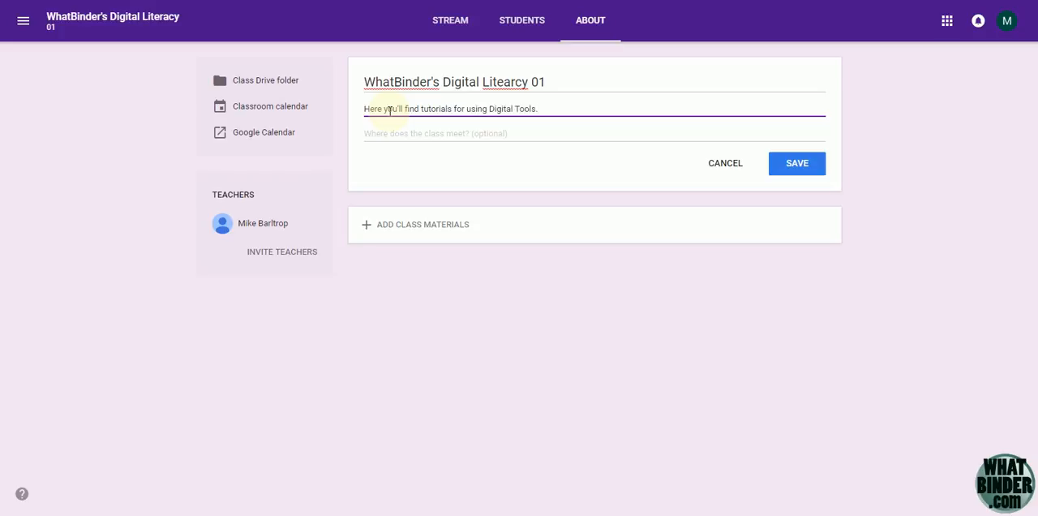
# Set the class meeting place to "Classroom - Online" and save the class details
pyautogui.click(395, 134)
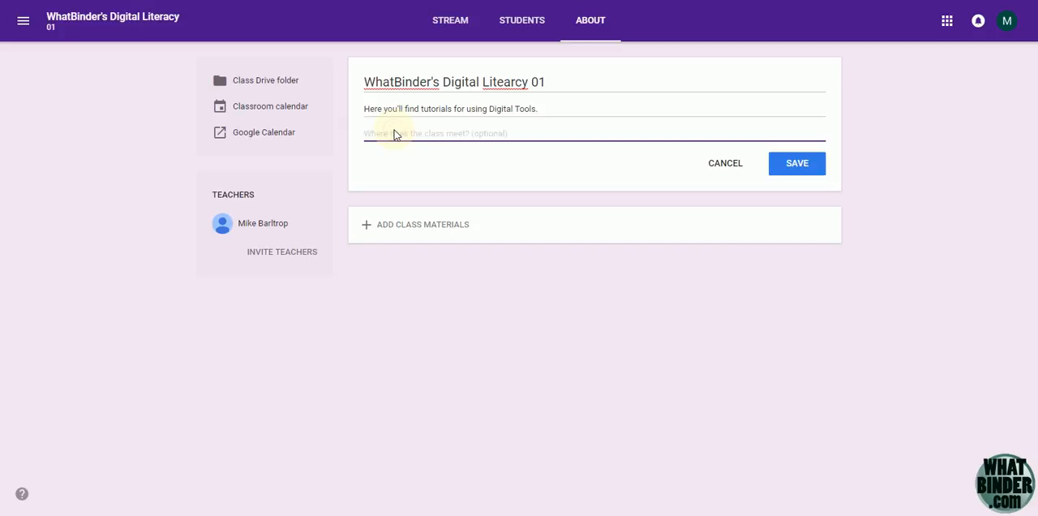
pyautogui.write('Classroom - 0')
pyautogui.click(797, 173)
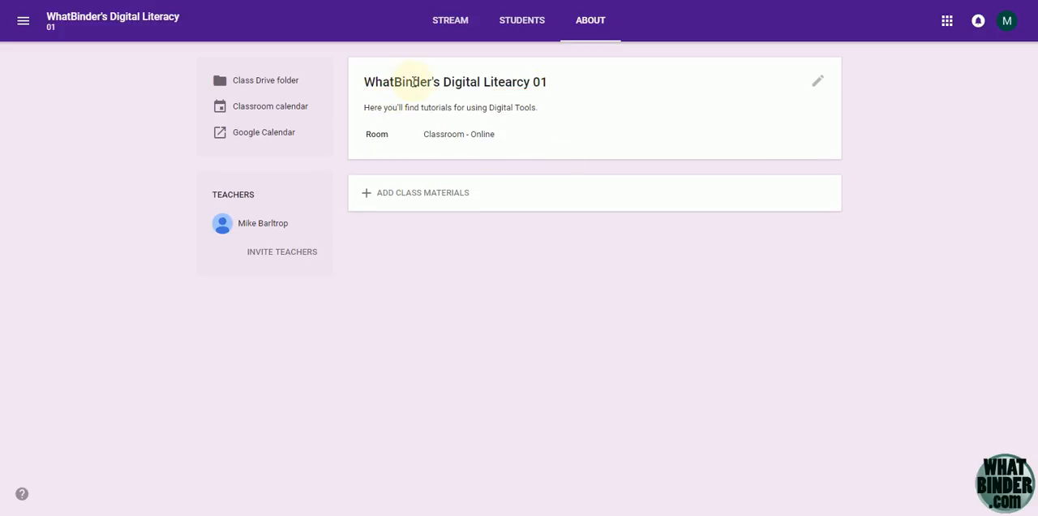
# Start a new class materials post and attach the "EdTech and EdChat" spreadsheet from Google Drive
pyautogui.click(404, 200)
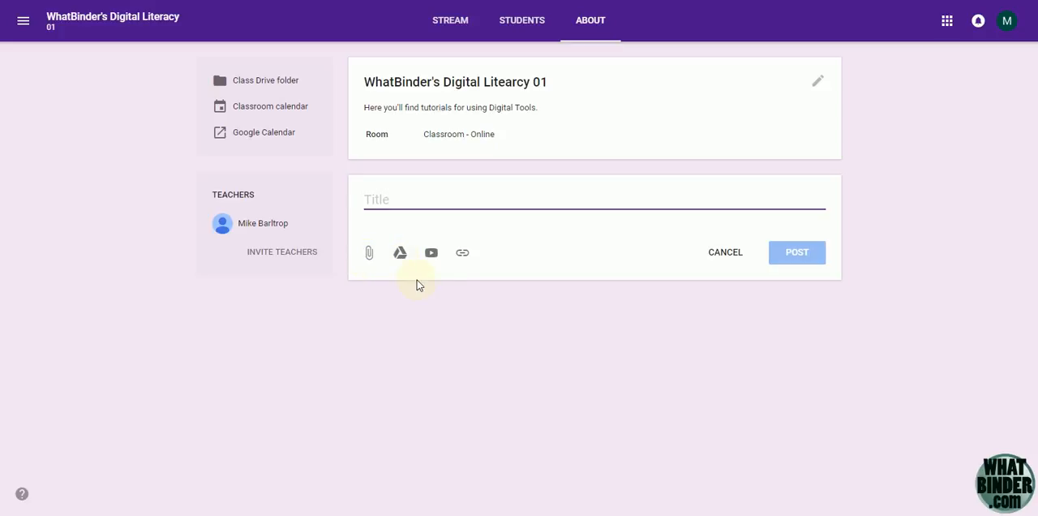
pyautogui.click(370, 254)
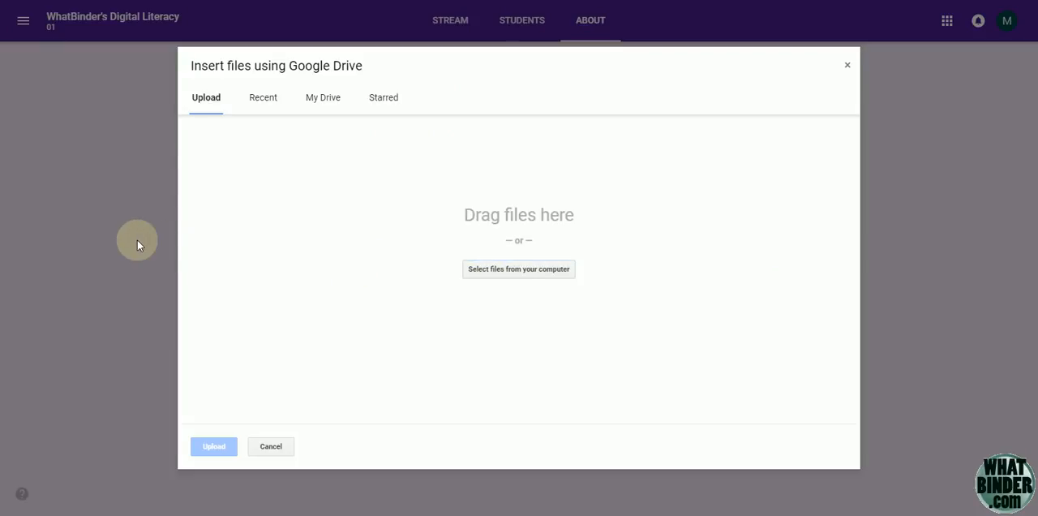
pyautogui.click(280, 455)
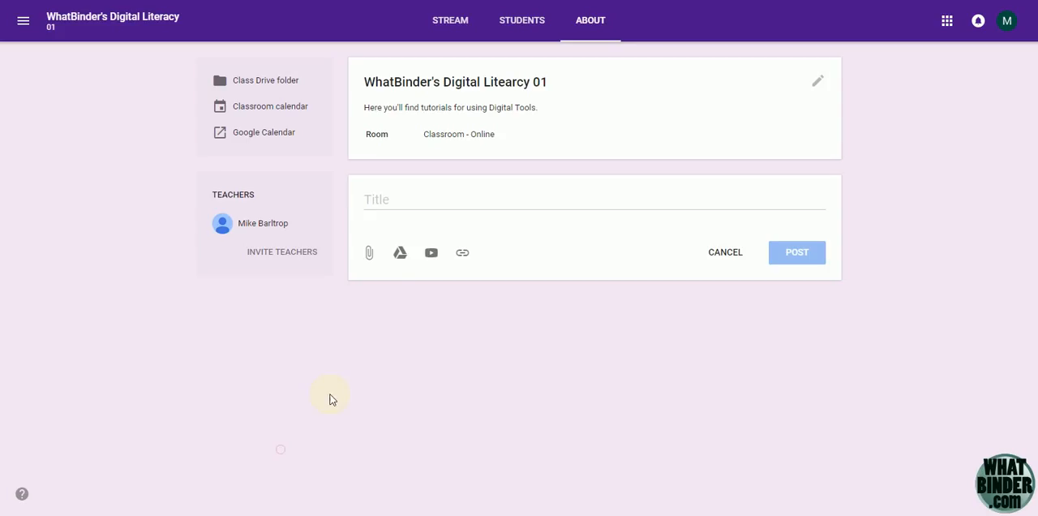
pyautogui.click(401, 255)
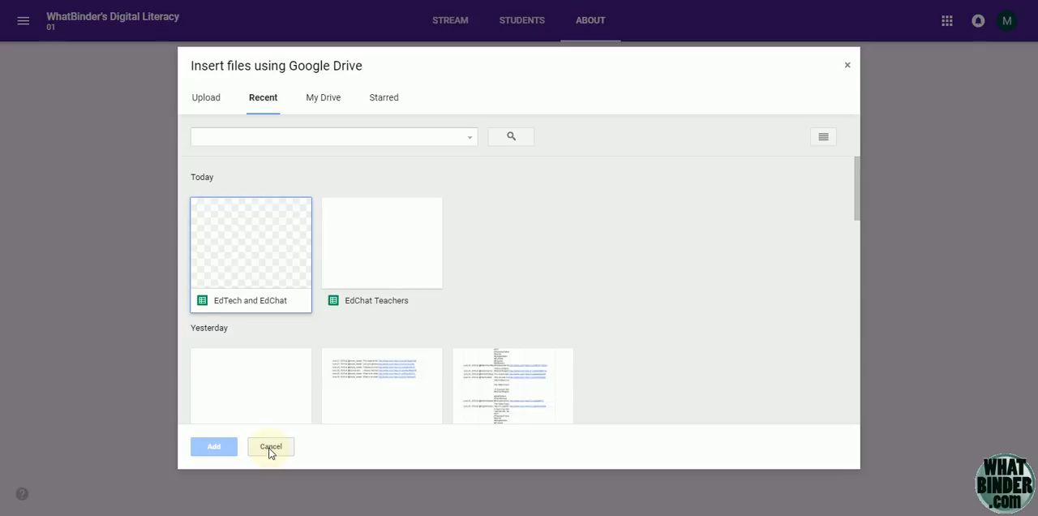
pyautogui.doubleClick(259, 256)
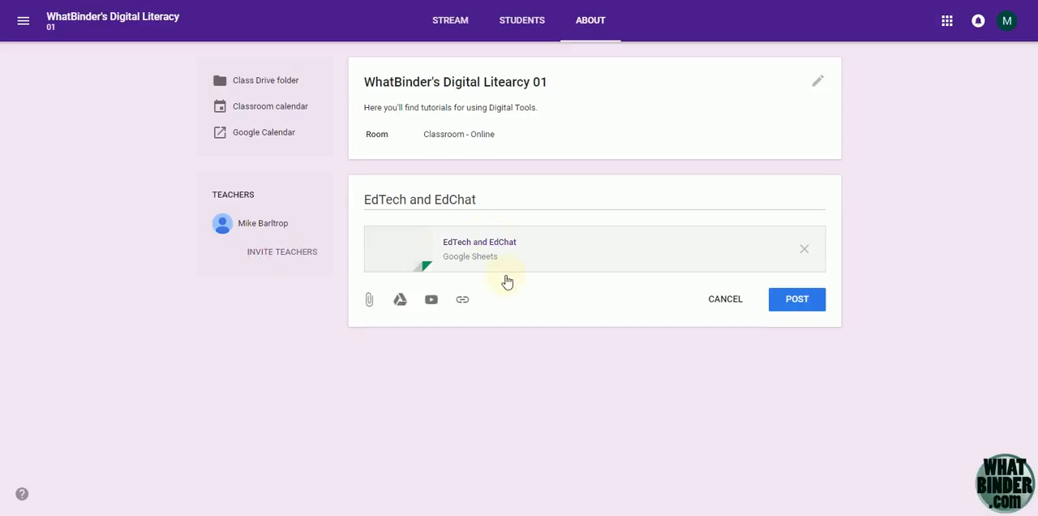
# Search YouTube for "whatbinder.com" and attach the video "WhatBinder.com YouTube Introduction" to the class materials
pyautogui.click(431, 300)
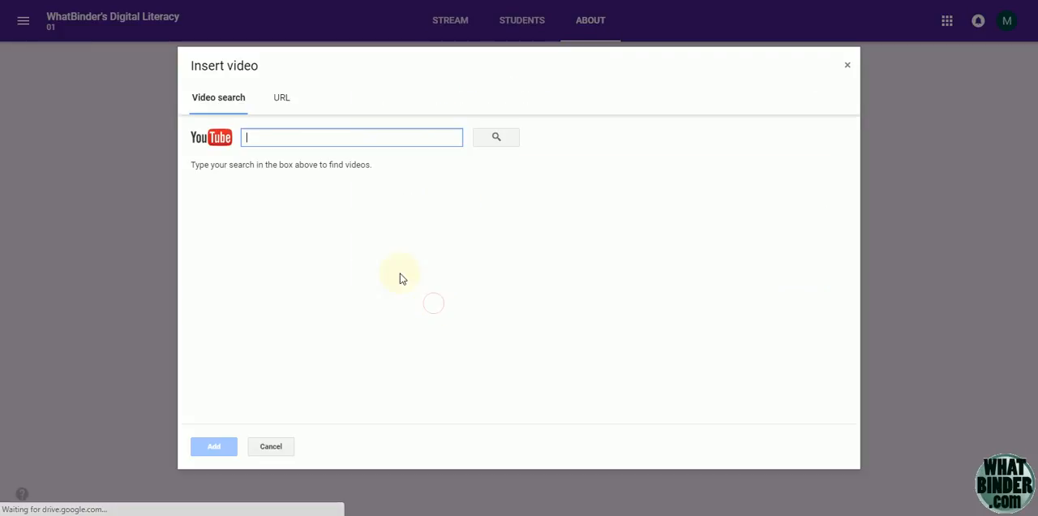
pyautogui.click(282, 100)
pyautogui.click(218, 101)
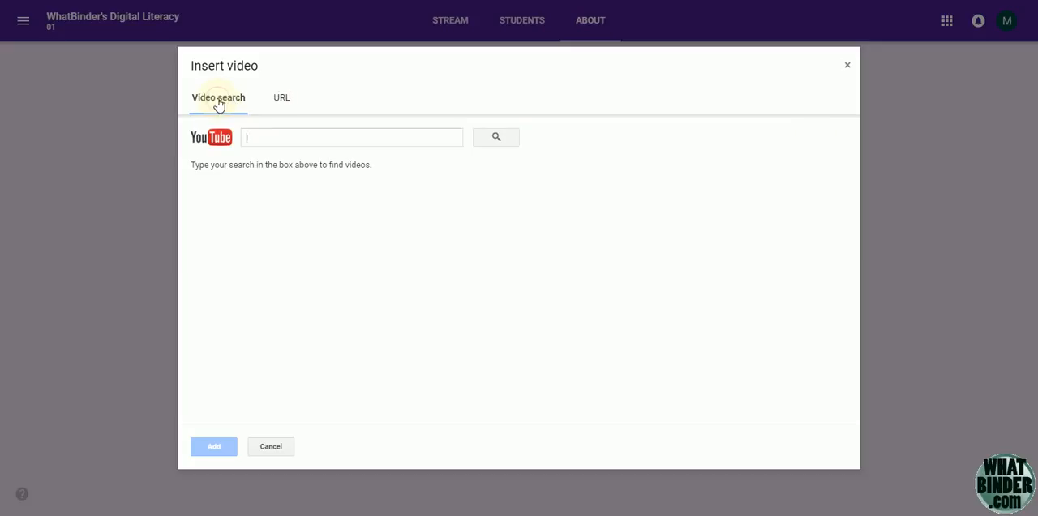
pyautogui.click(279, 139)
pyautogui.write('wha')
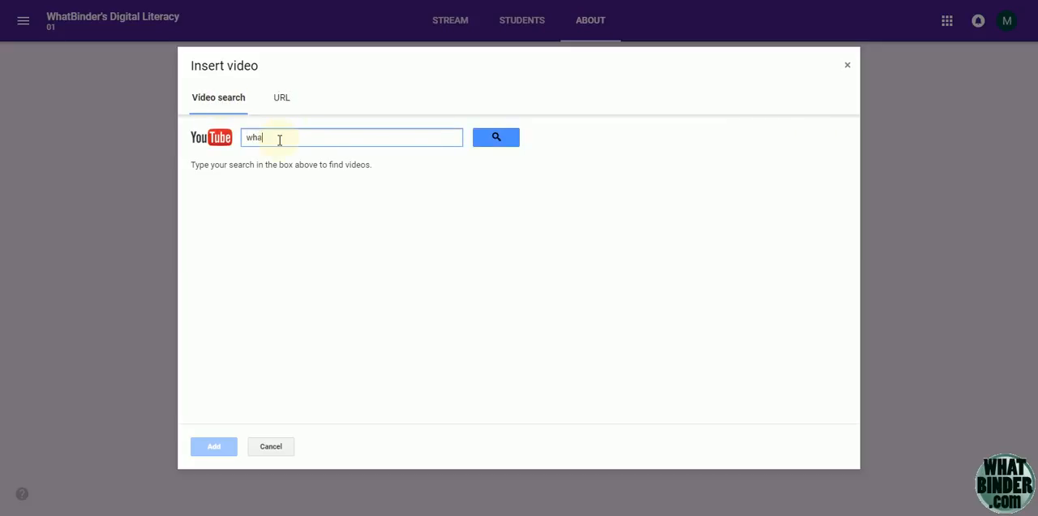
pyautogui.write('tbinder.com')
pyautogui.press('Return')
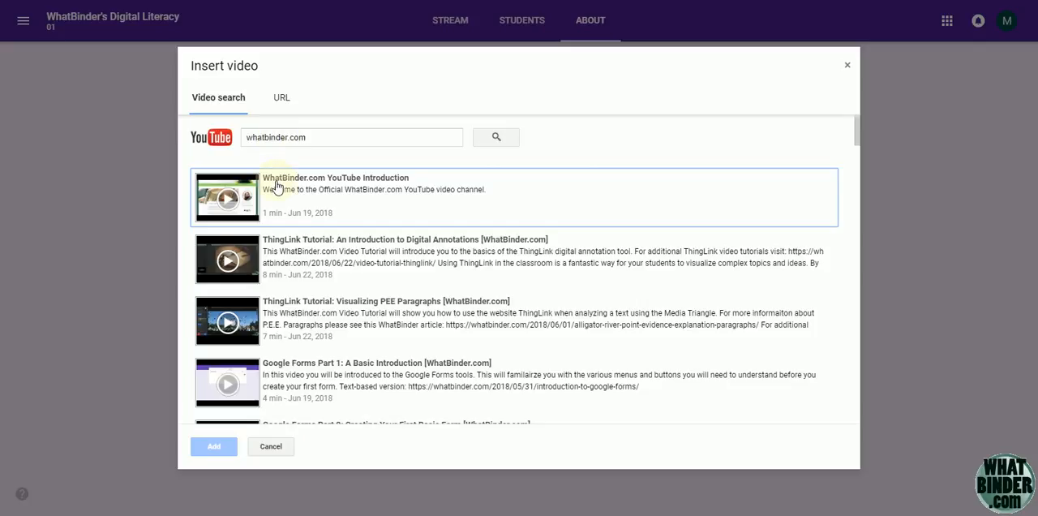
pyautogui.click(251, 191)
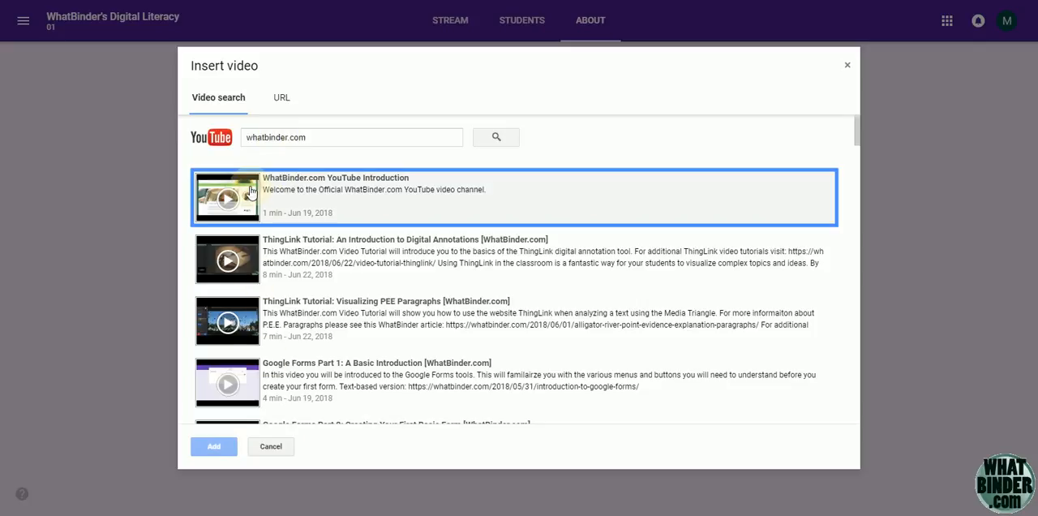
pyautogui.click(215, 445)
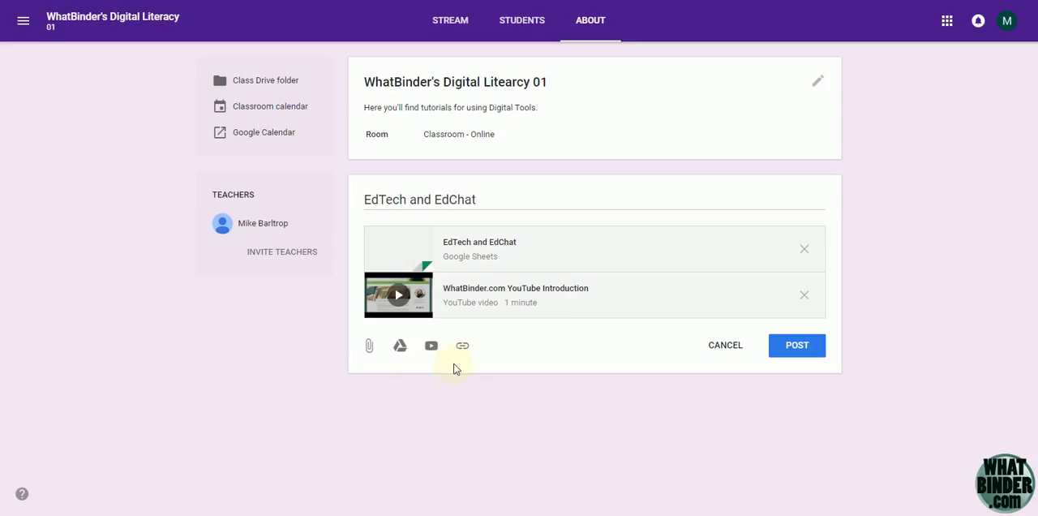
pyautogui.click(462, 346)
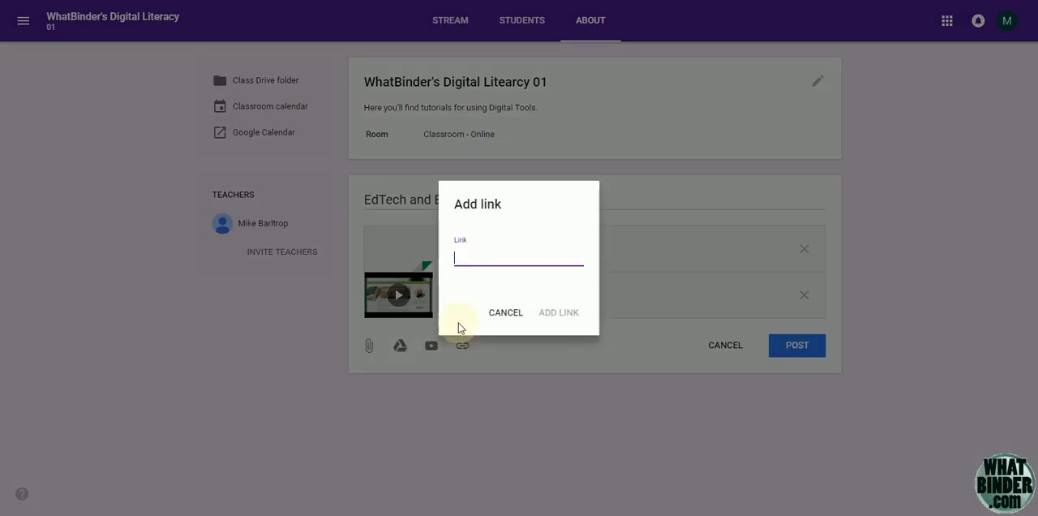
pyautogui.write('www.')
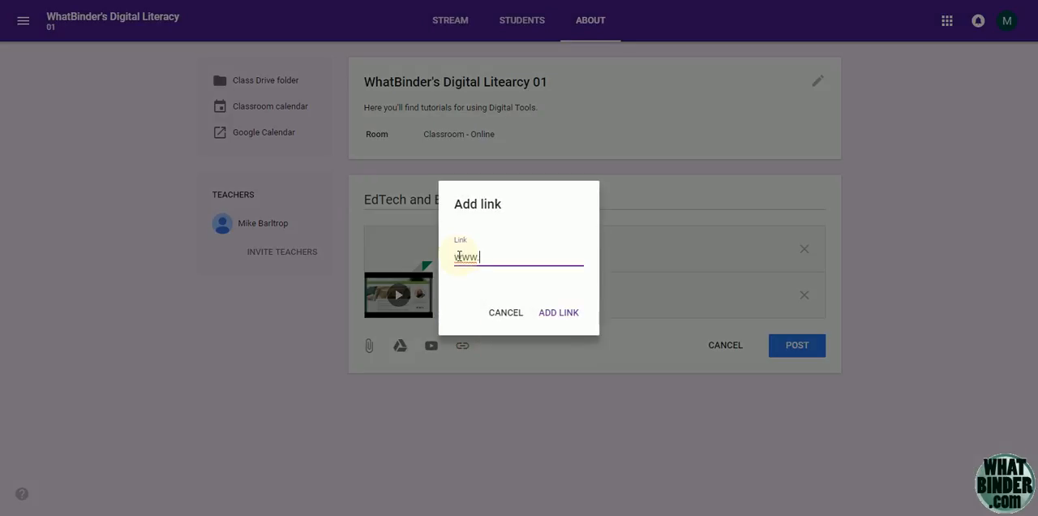
pyautogui.write('whatbinder.com')
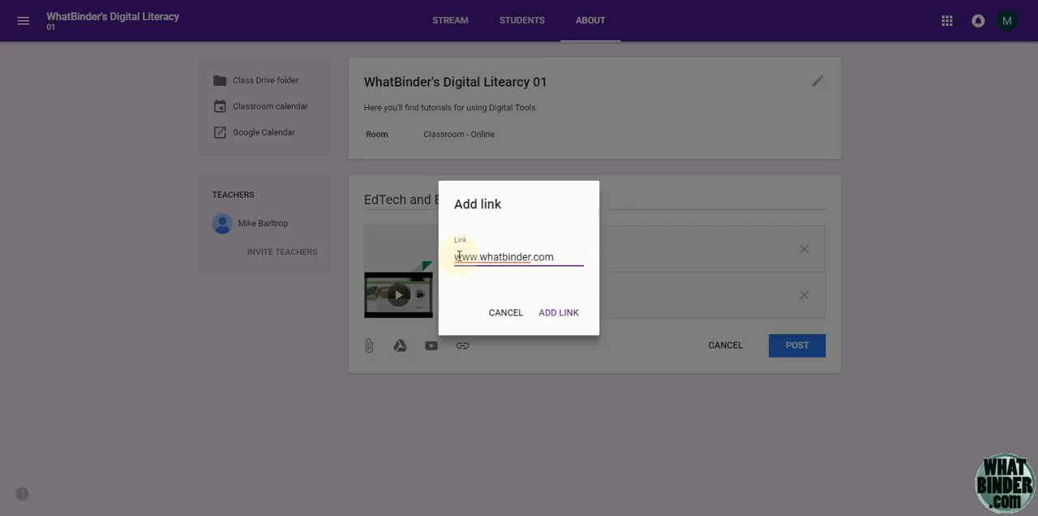
pyautogui.click(559, 313)
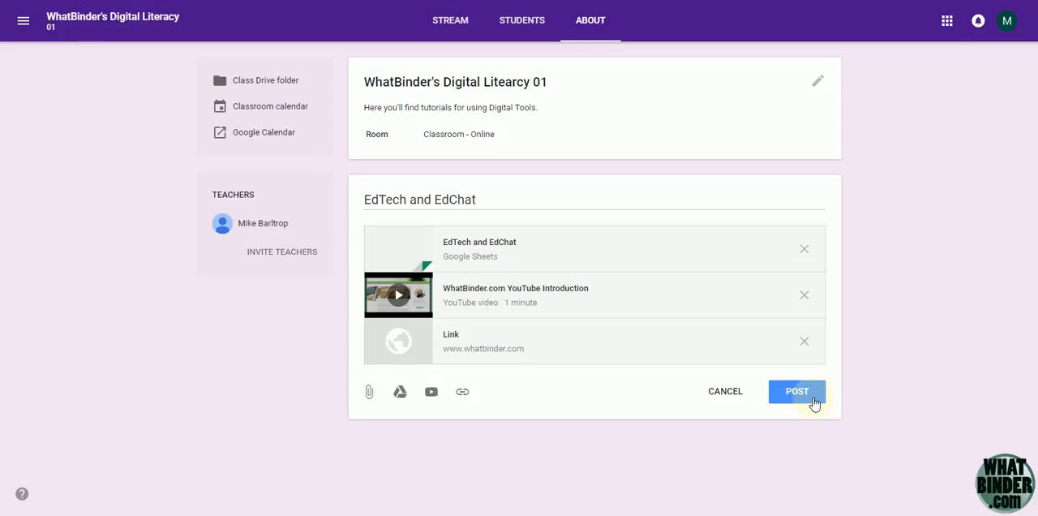
pyautogui.click(815, 404)
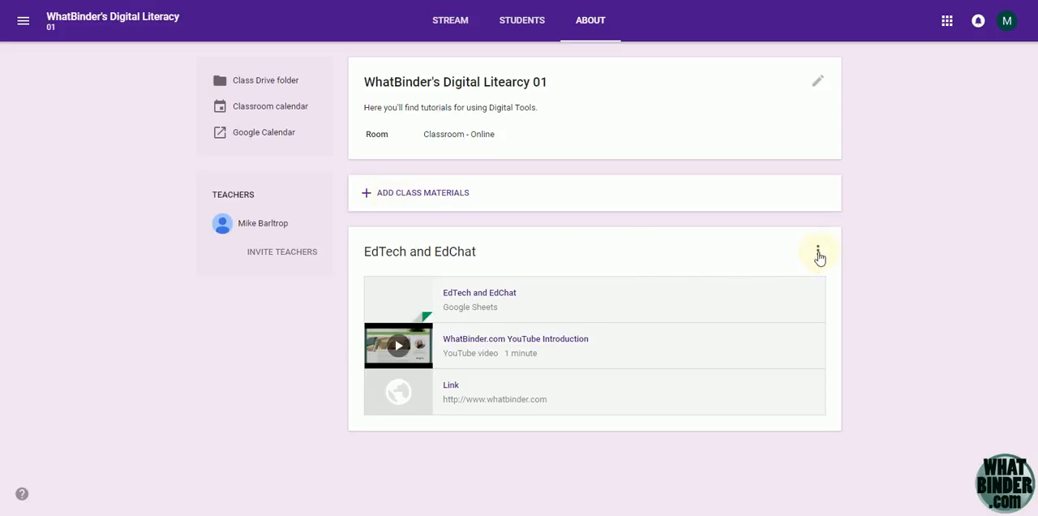
pyautogui.click(817, 252)
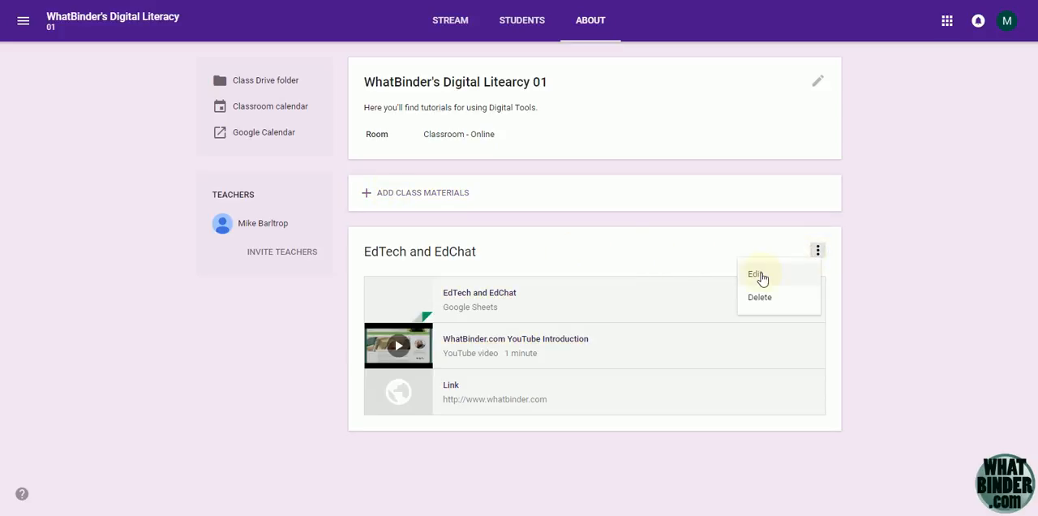
pyautogui.click(903, 241)
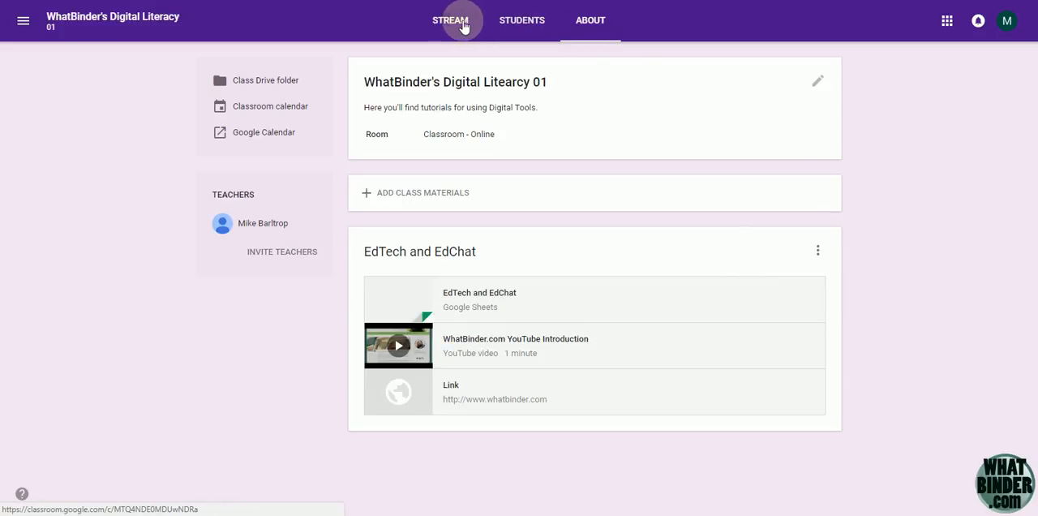
# Try to invite students to the class by adding the four e-mail addresses copied from the Notepad list, and cancel the invitation
pyautogui.click(519, 28)
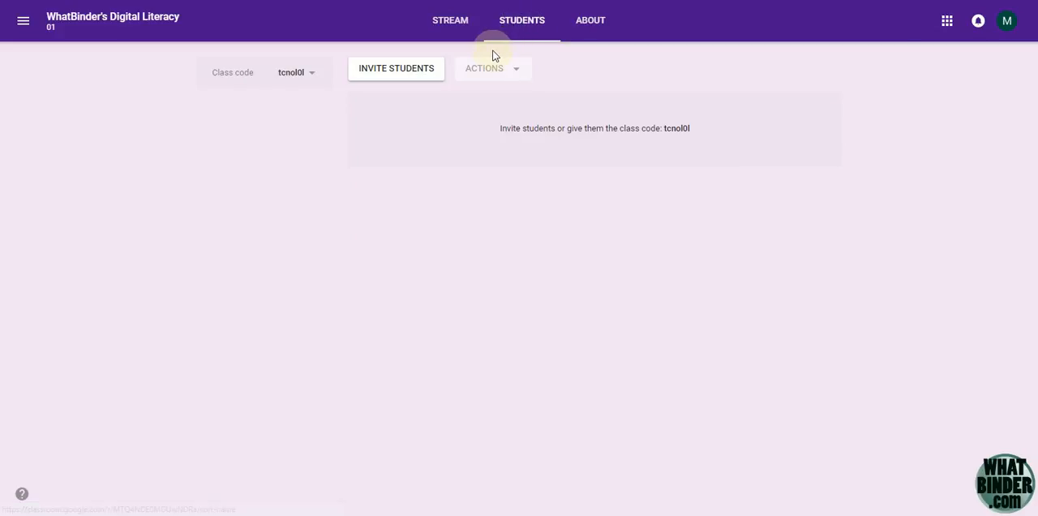
pyautogui.click(398, 74)
pyautogui.click(398, 75)
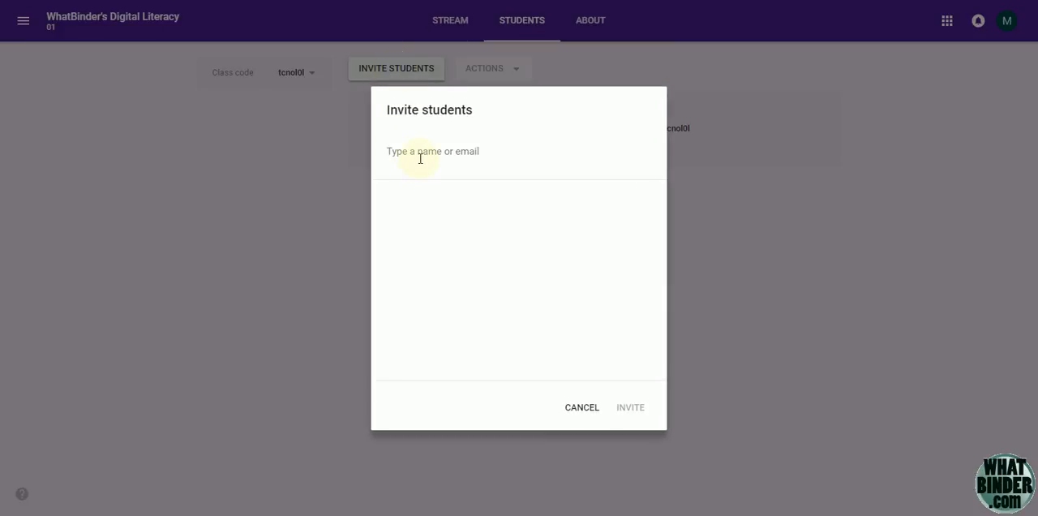
pyautogui.hotkey('alt', 'Tab')
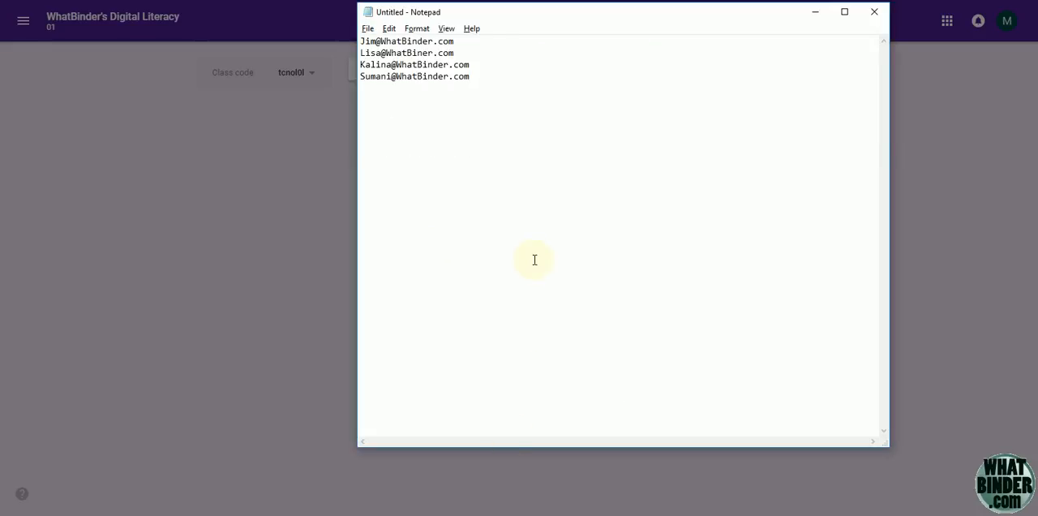
pyautogui.moveTo(484, 74); pyautogui.dragTo(349, 32)
pyautogui.hotkey('ctrl', 'c')
pyautogui.hotkey('alt', 'Tab')
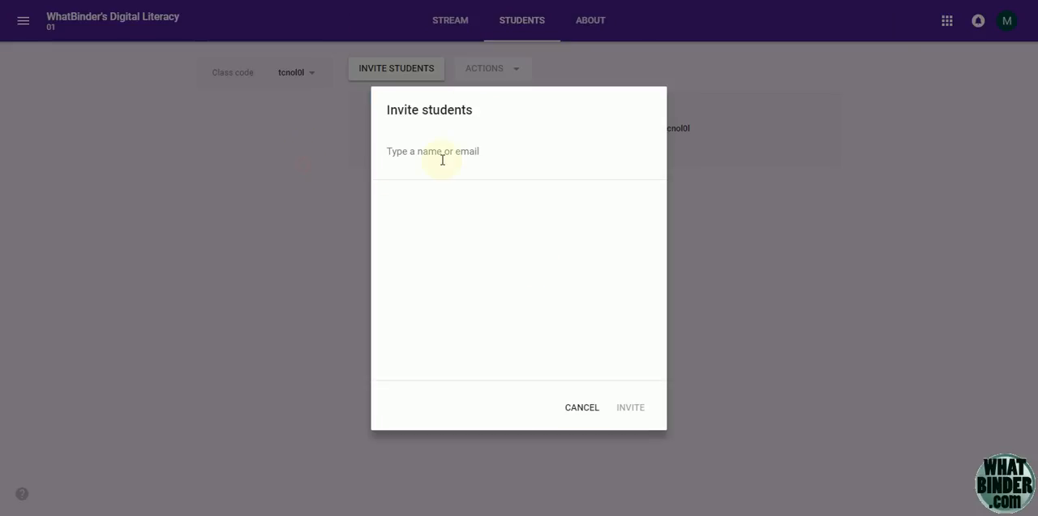
pyautogui.hotkey('ctrl', 'v')
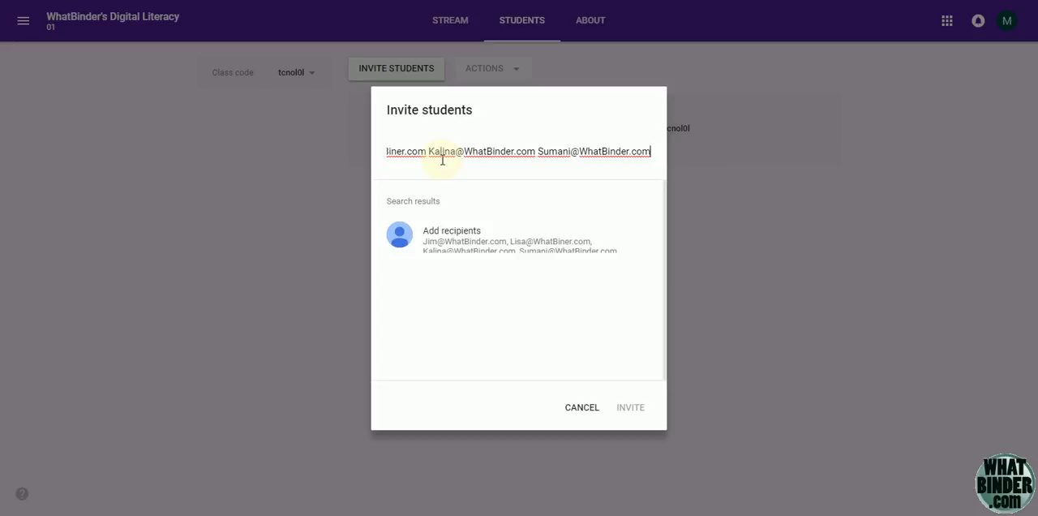
pyautogui.click(438, 252)
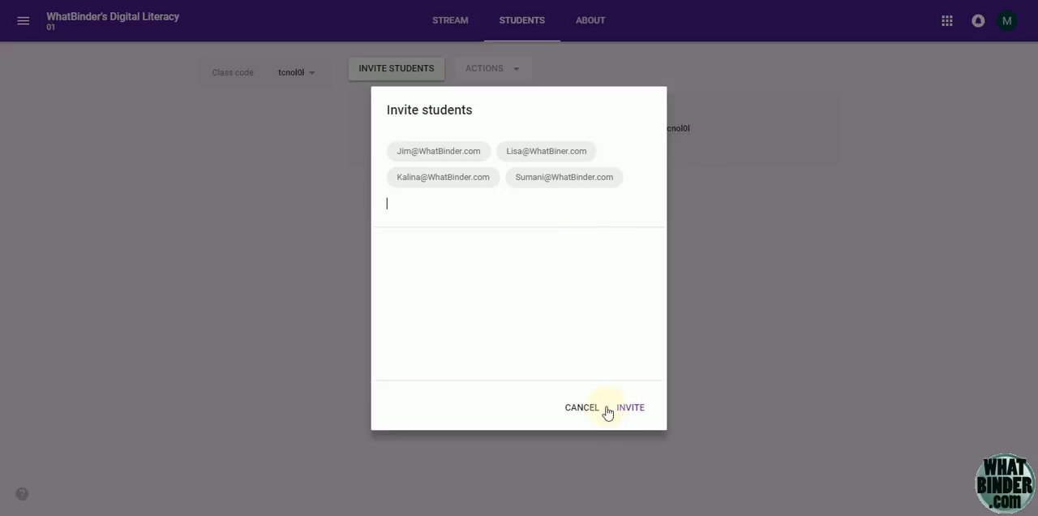
pyautogui.click(576, 410)
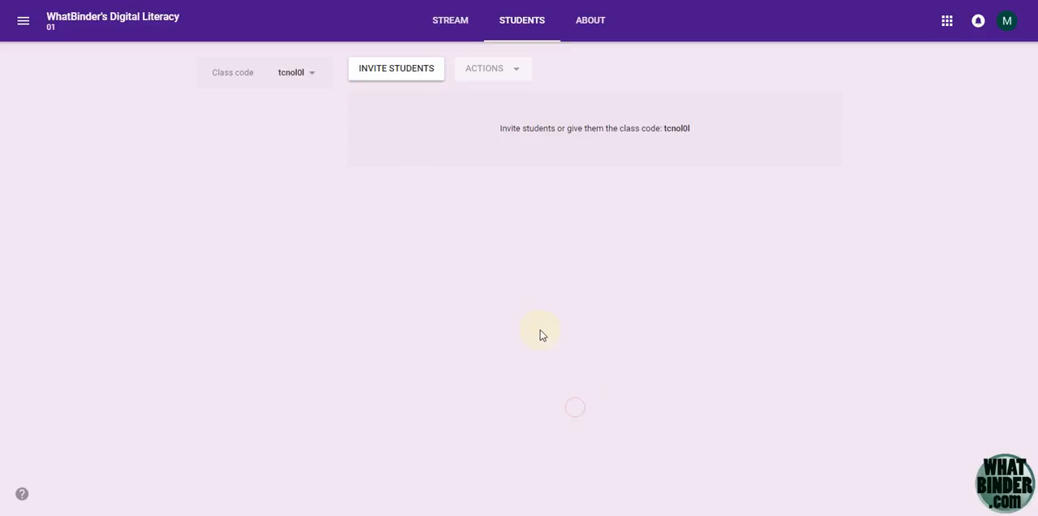
# Display the class code in its enlarged view and close it again
pyautogui.click(312, 75)
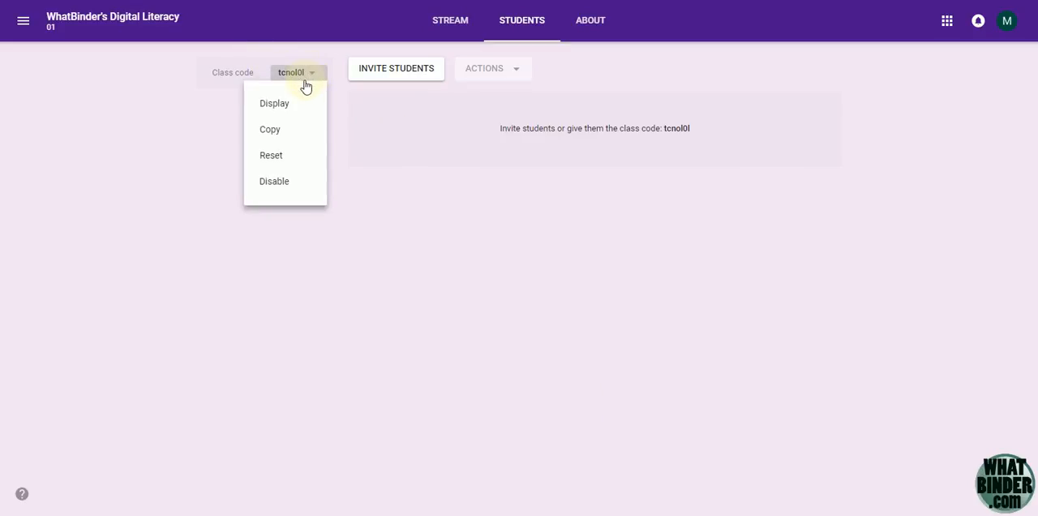
pyautogui.click(283, 108)
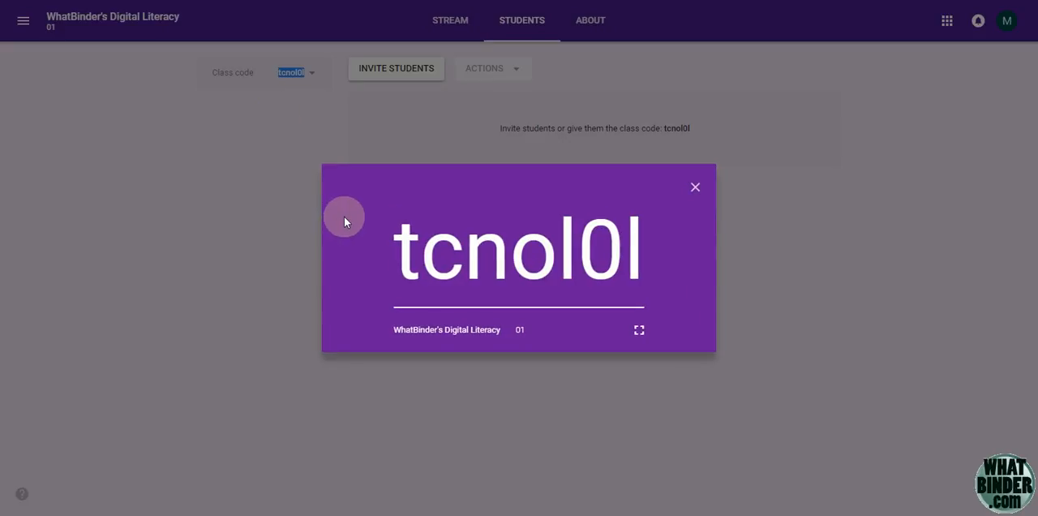
pyautogui.click(695, 190)
# Reset the class code four times in a row to generate a new one each time
pyautogui.click(312, 75)
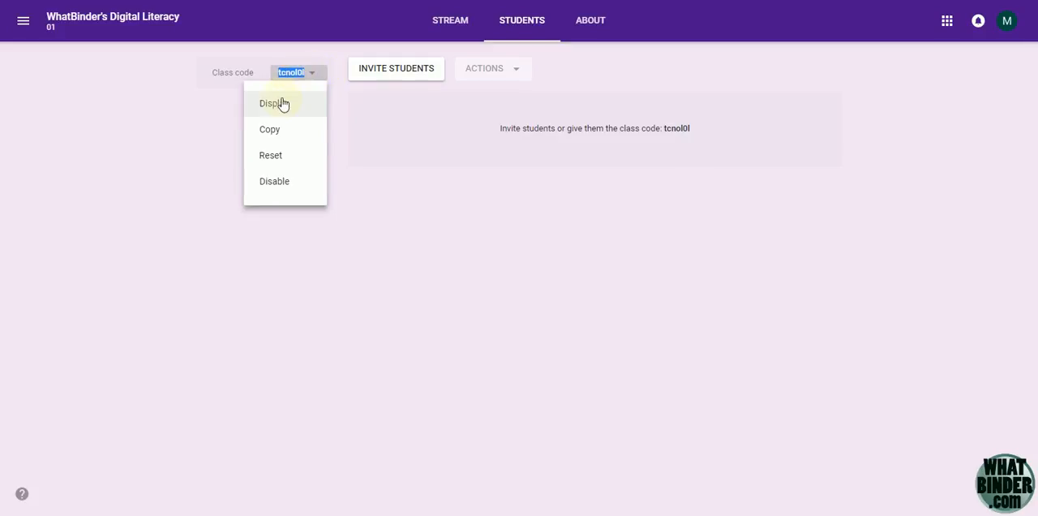
pyautogui.click(273, 165)
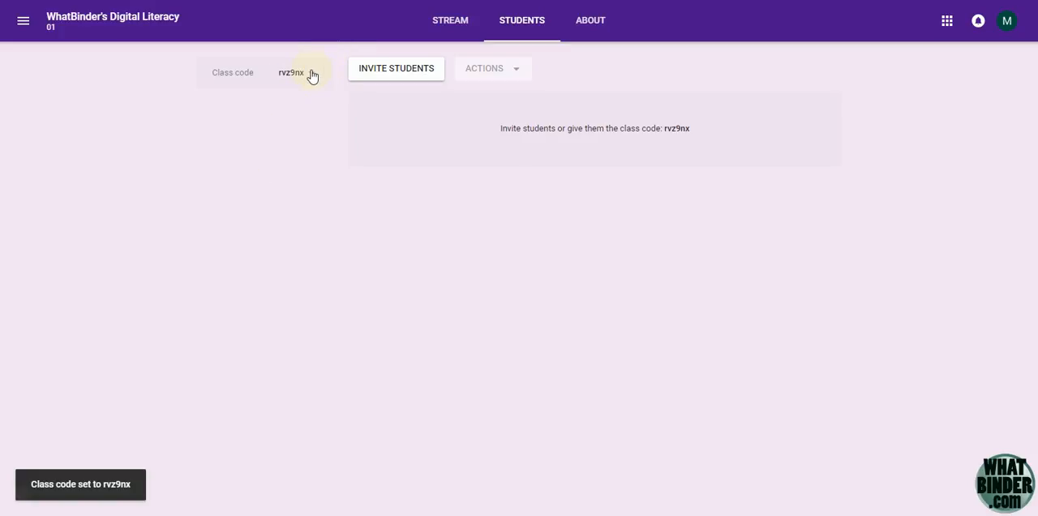
pyautogui.click(312, 76)
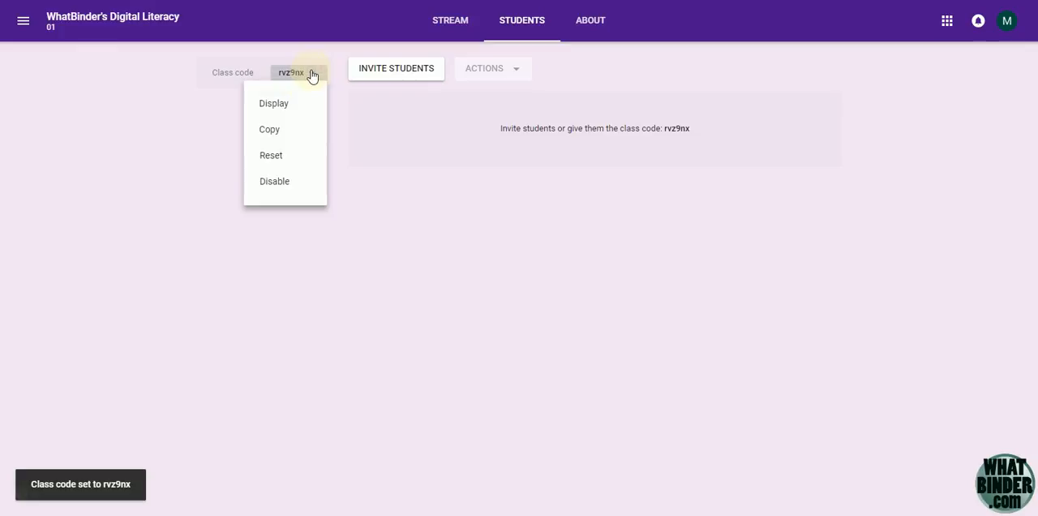
pyautogui.click(274, 161)
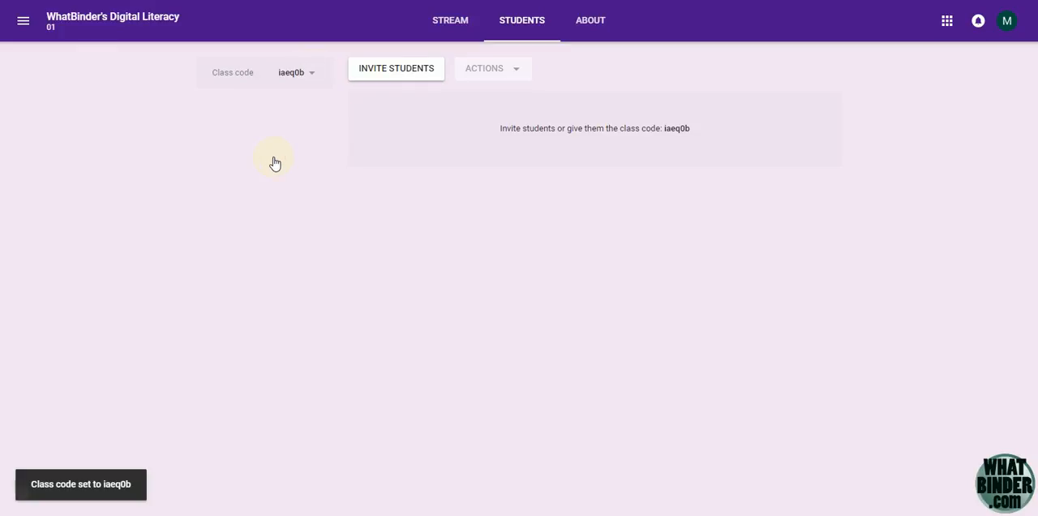
pyautogui.click(313, 74)
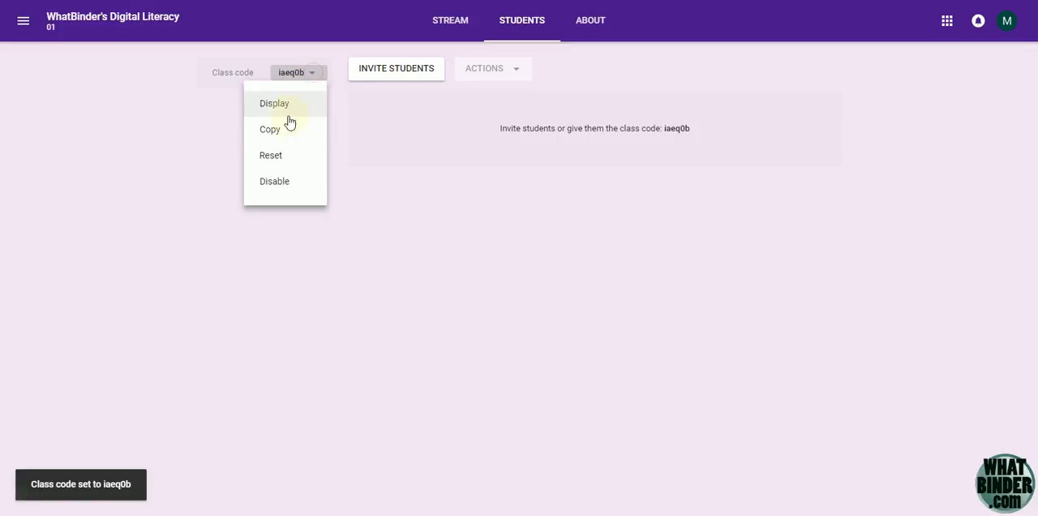
pyautogui.click(272, 161)
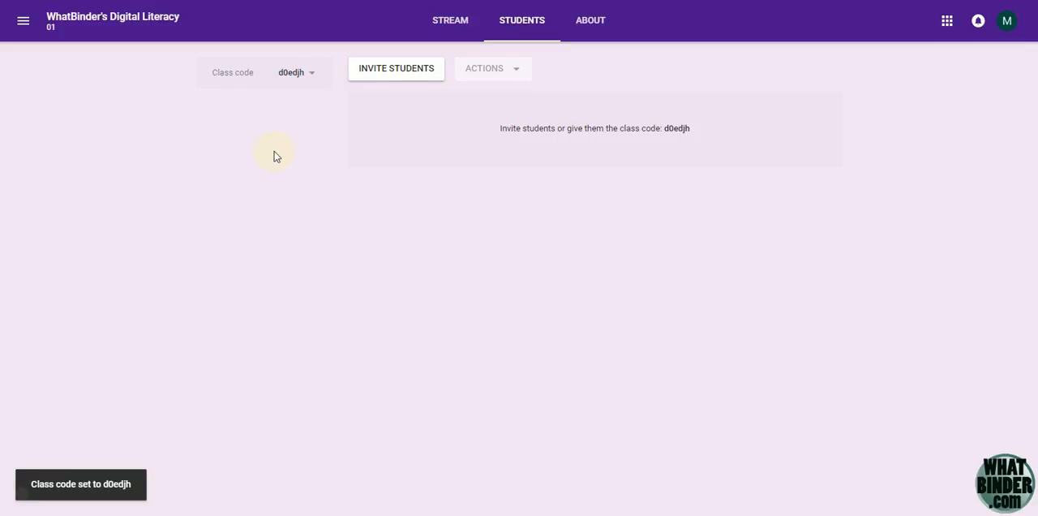
pyautogui.click(307, 77)
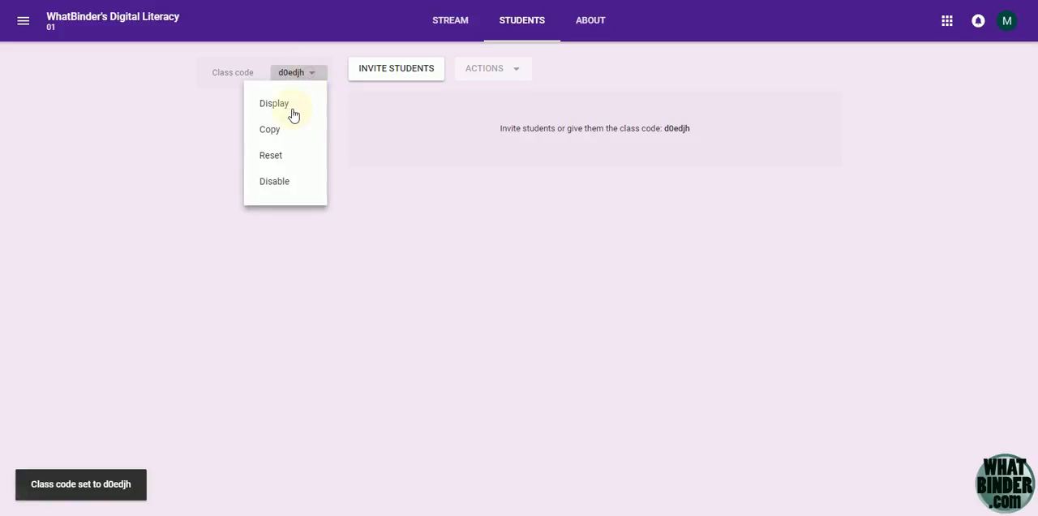
pyautogui.click(265, 161)
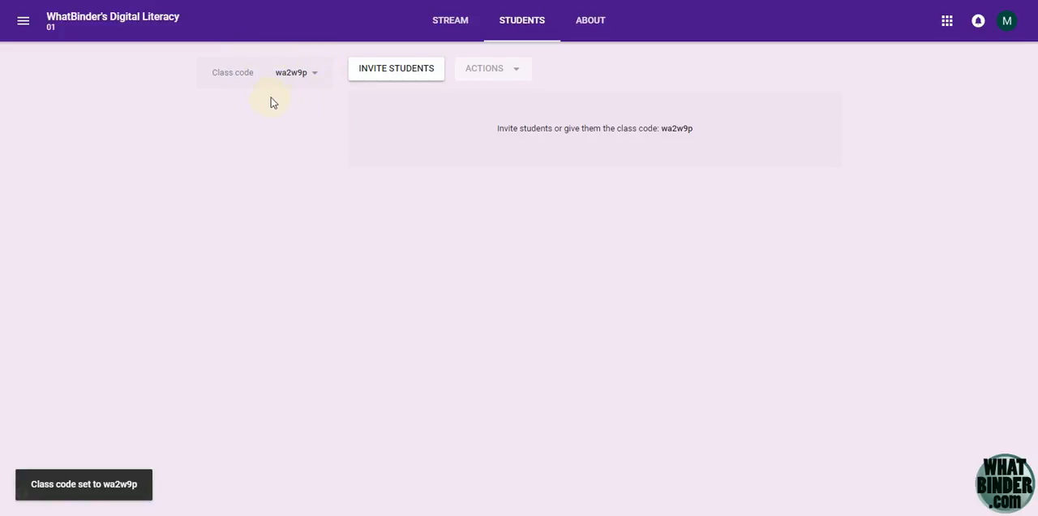
# View the Join class dialog from the overview of all classes, cancel it, and reopen the WhatBinder's Digital Literacy class
pyautogui.click(23, 20)
pyautogui.click(62, 34)
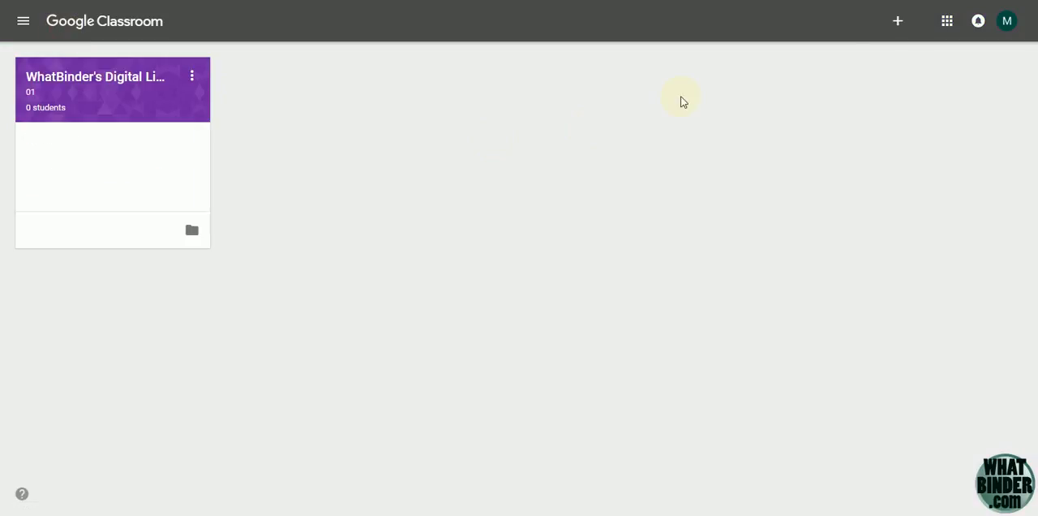
pyautogui.click(897, 36)
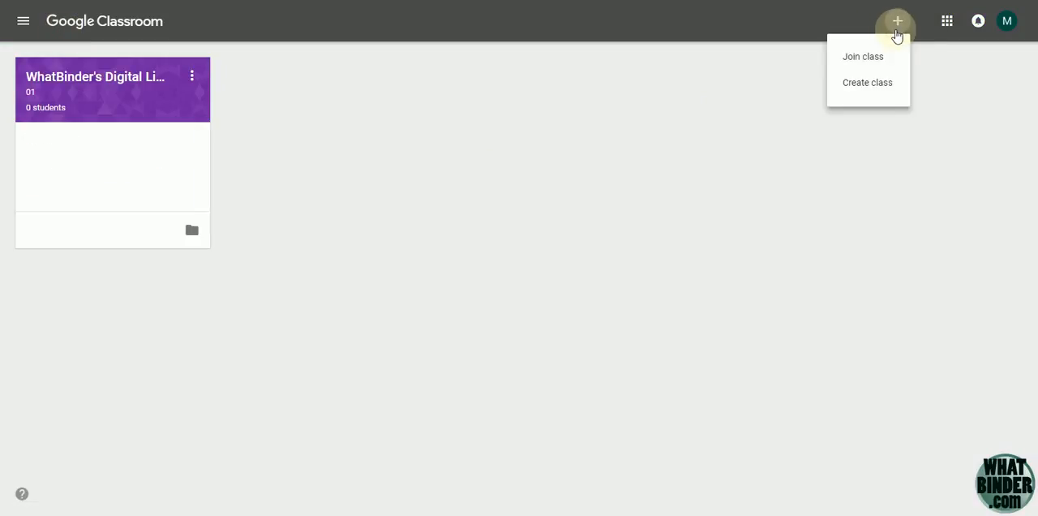
pyautogui.click(866, 58)
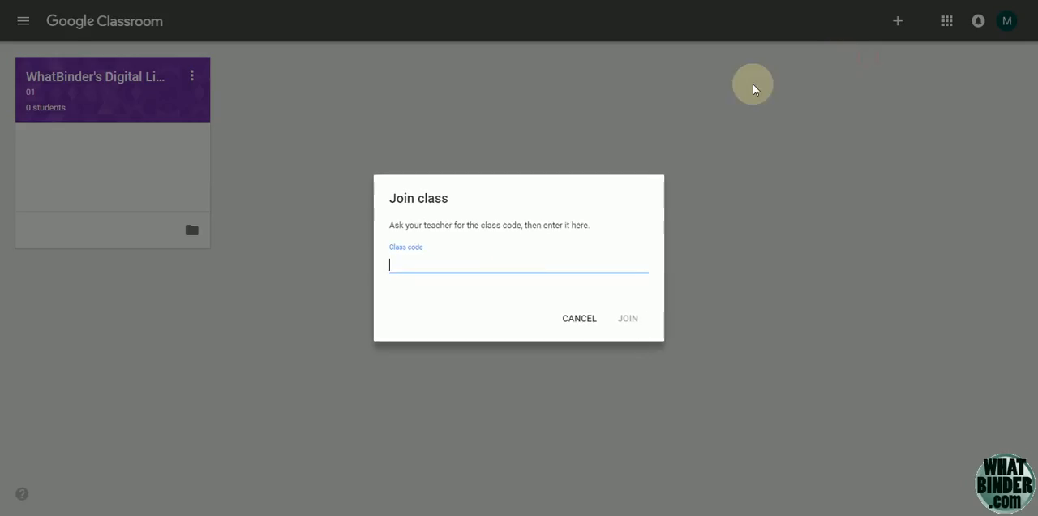
pyautogui.click(571, 320)
pyautogui.click(83, 78)
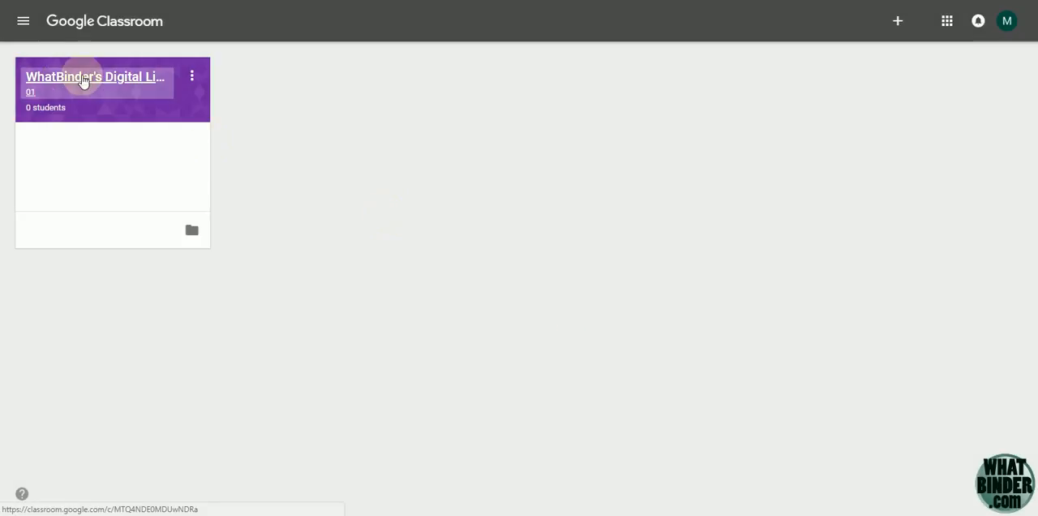